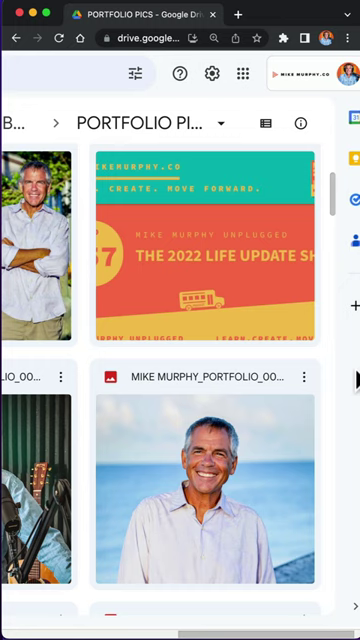
# Press P on the MIKE MURPHY_PORTFOLIO image in the PORTFOLIO PICS folder
pyautogui.press('p')
# Select the seaside portrait among the eight files and preview it full-screen
pyautogui.click(178, 458)
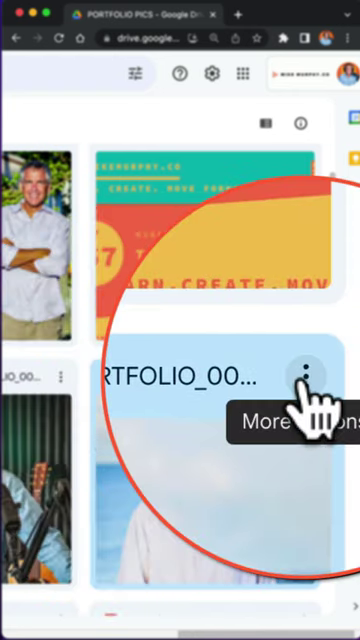
pyautogui.click(305, 380)
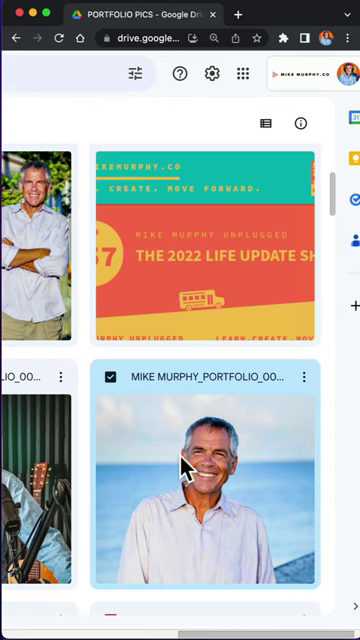
pyautogui.press('p')
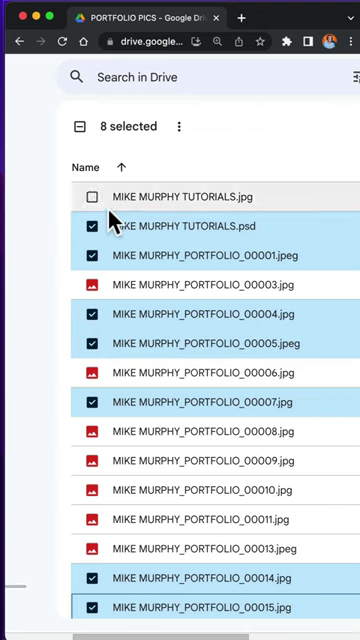
pyautogui.scroll(-2, 88, 320)
pyautogui.scroll(-3, 88, 335)
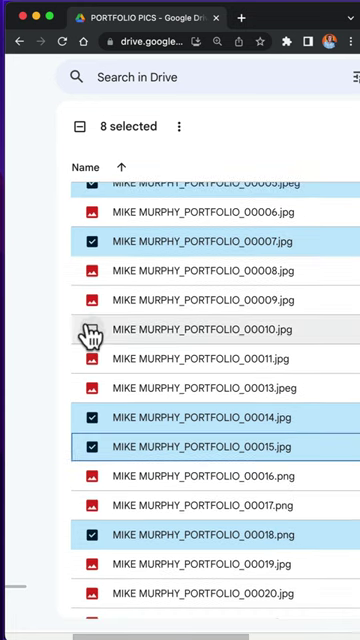
pyautogui.scroll(5, 88, 335)
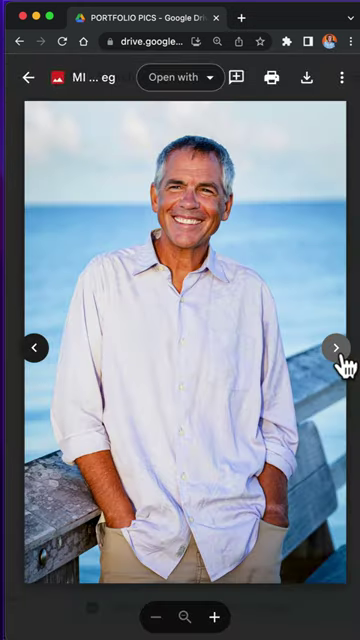
# Advance the preview twice through the selected portfolio images
pyautogui.click(337, 347)
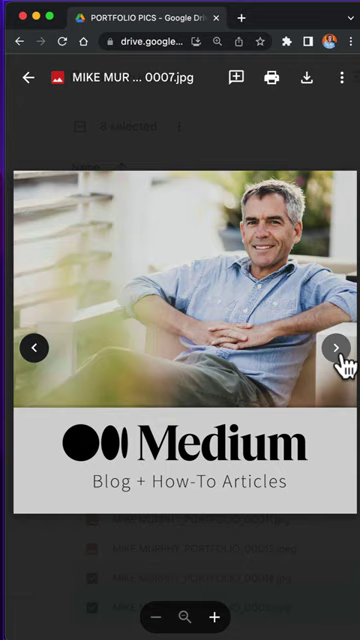
pyautogui.click(337, 347)
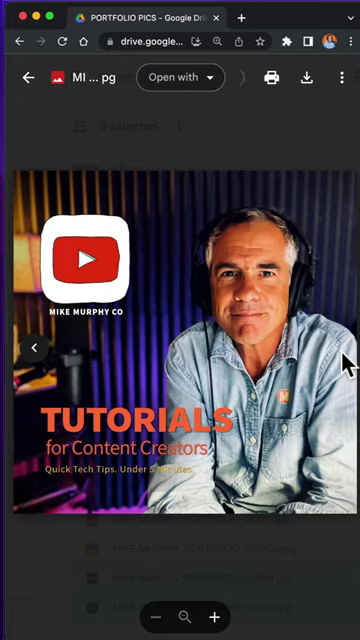